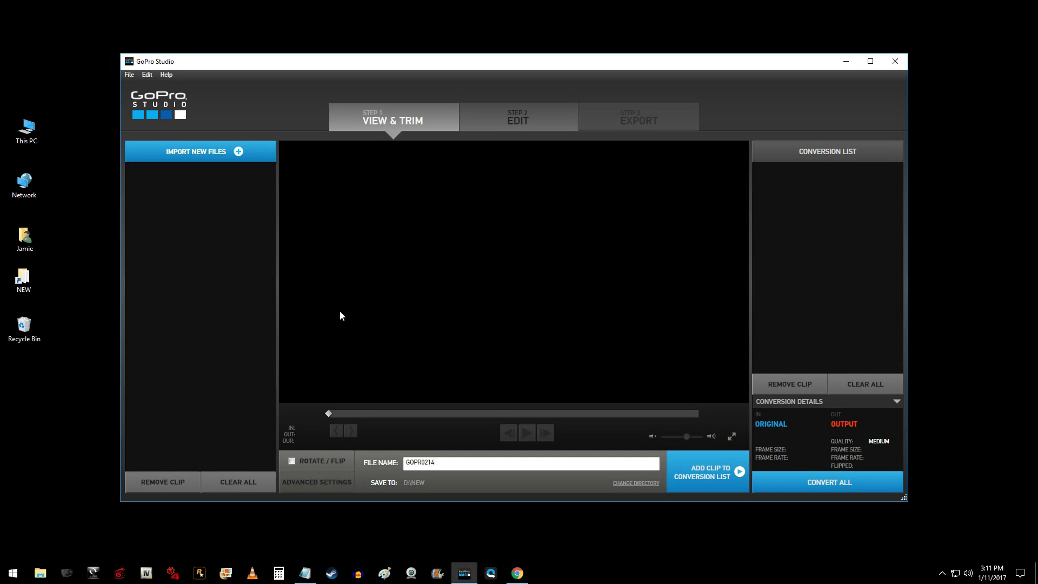
# - Open the NEW folder and check the details of DJI_0001.MOV and GOPR0226.MP4
pyautogui.doubleClick(35, 280)
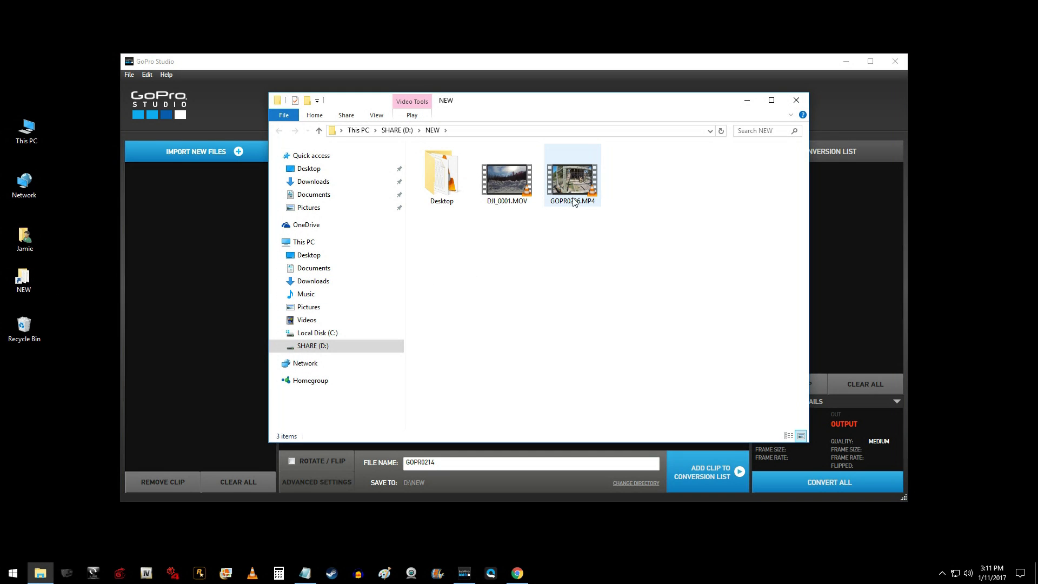
pyautogui.click(513, 204)
pyautogui.moveTo(507, 179)
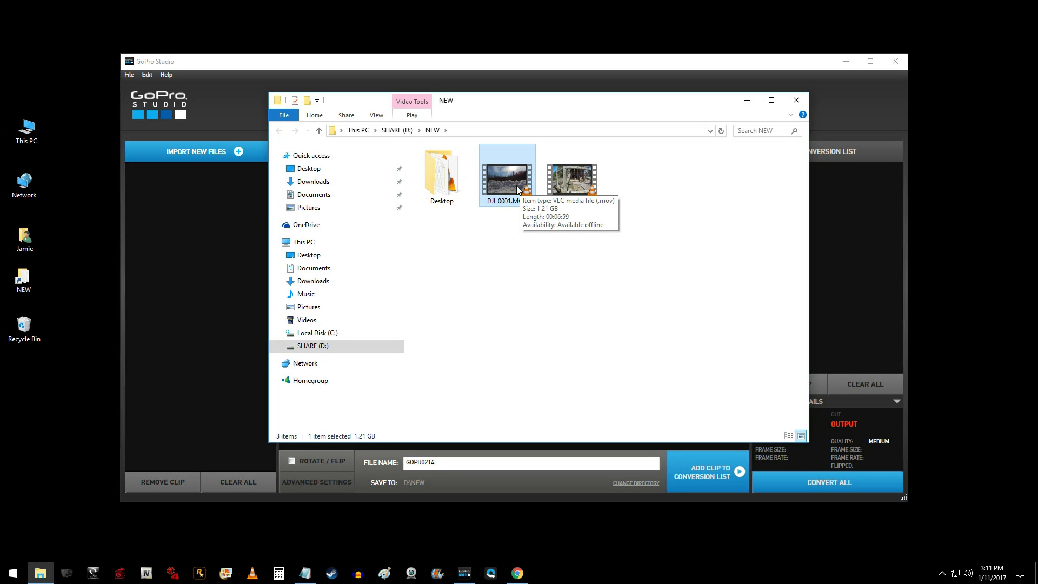
pyautogui.click(574, 201)
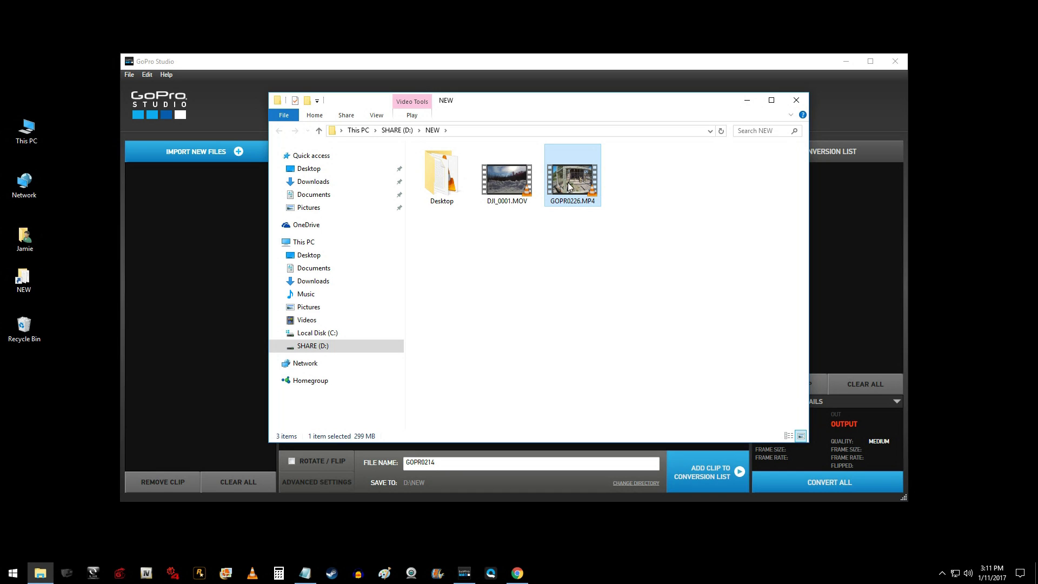
pyautogui.moveTo(572, 180)
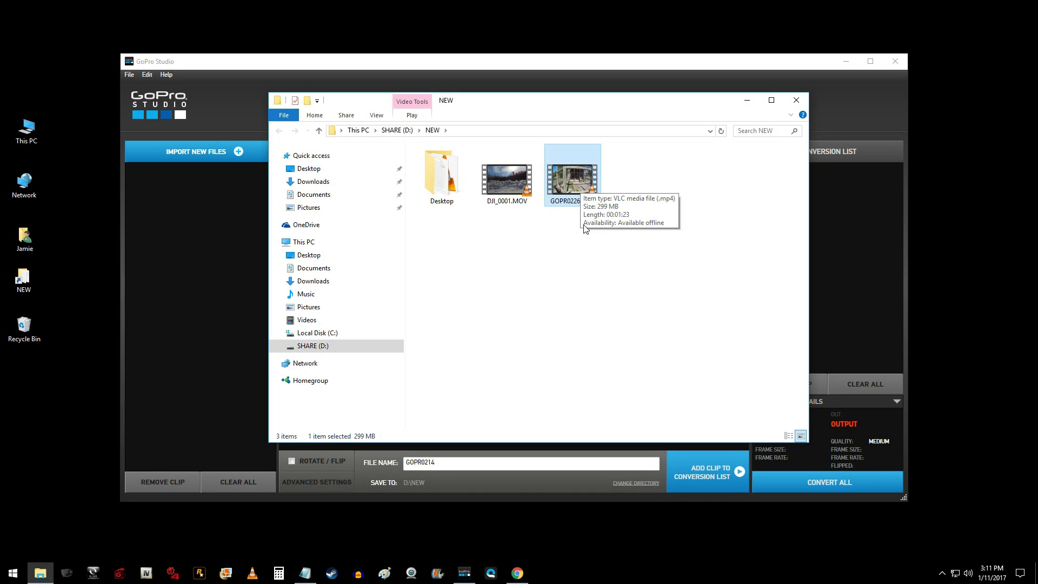
pyautogui.click(796, 100)
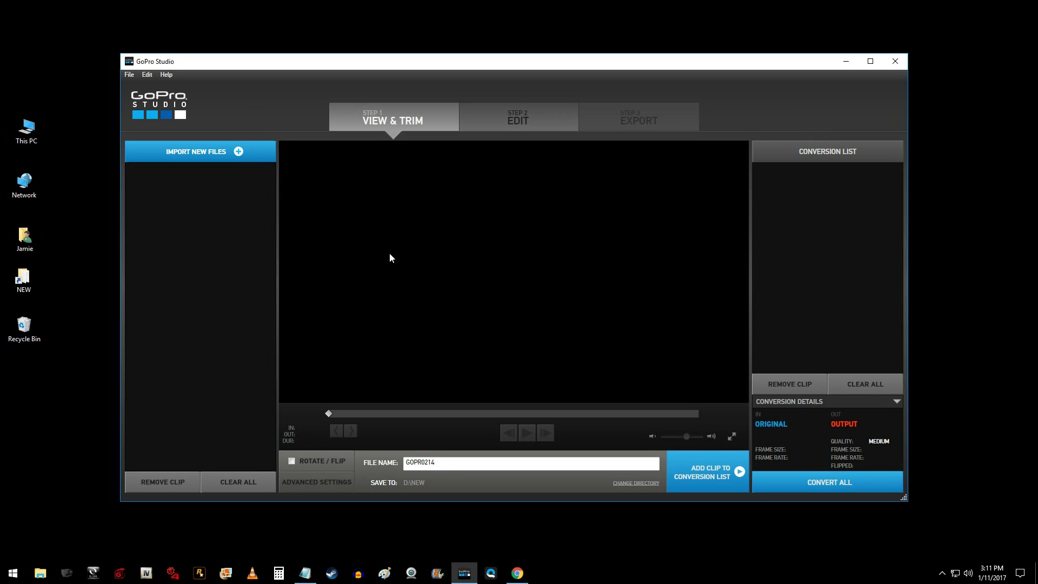
# - Import both DJI_0001.MOV and GOPR0226.MP4 into GoPro Studio
pyautogui.click(248, 156)
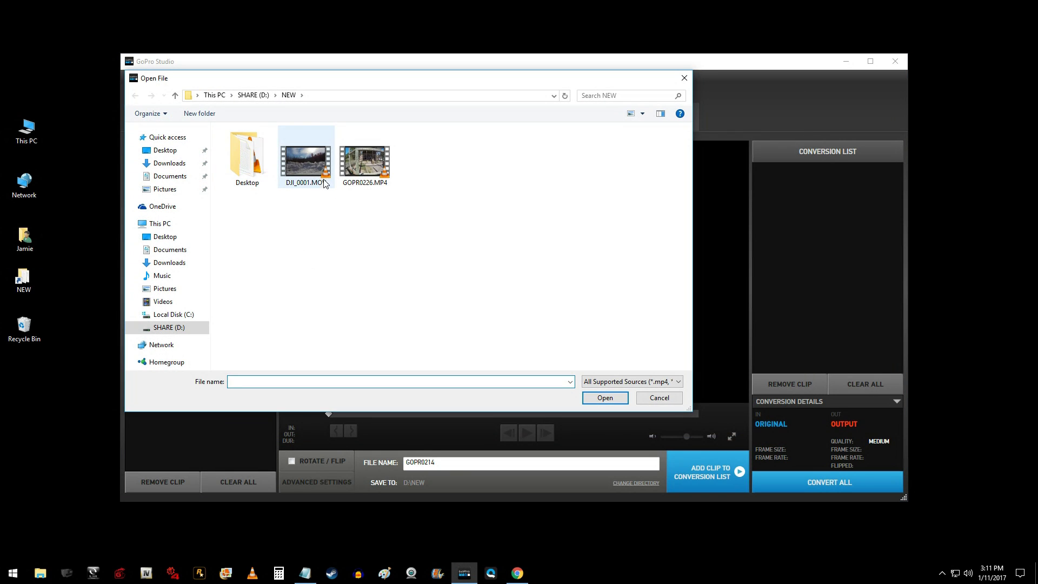
pyautogui.click(314, 169)
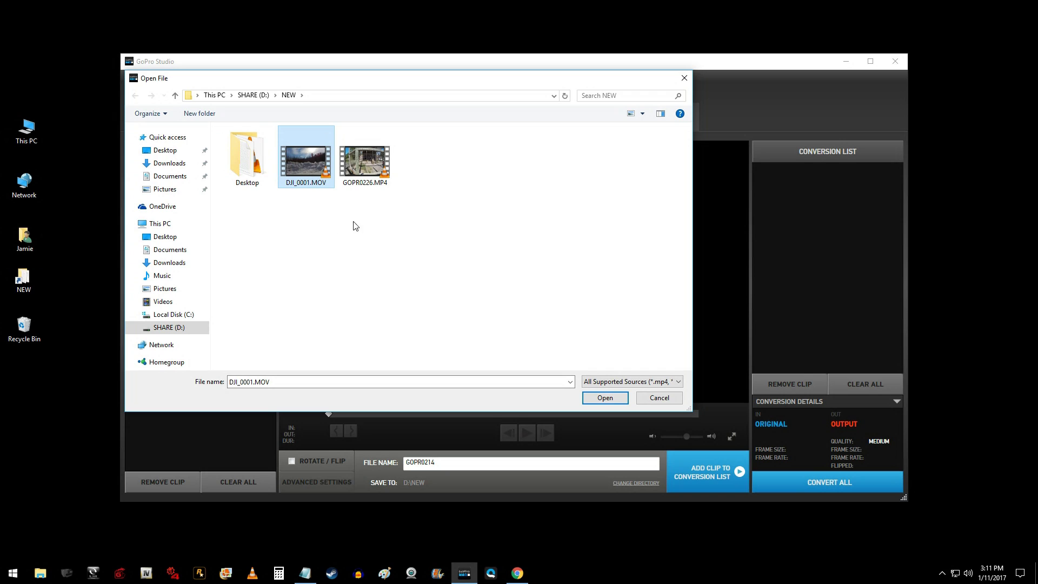
pyautogui.keyDown('ctrl'); pyautogui.click(375, 177); pyautogui.keyUp('ctrl')
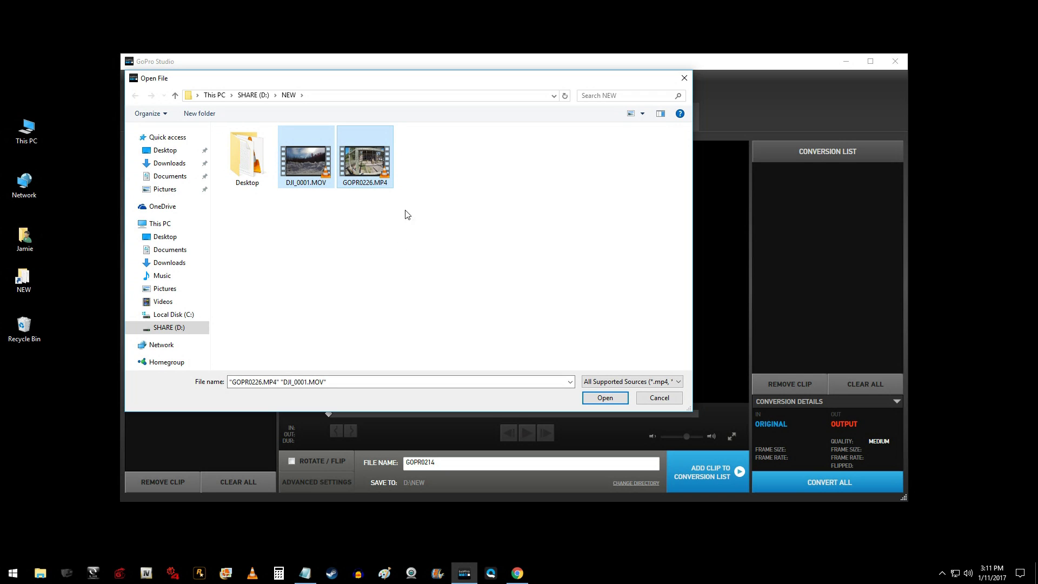
pyautogui.click(605, 398)
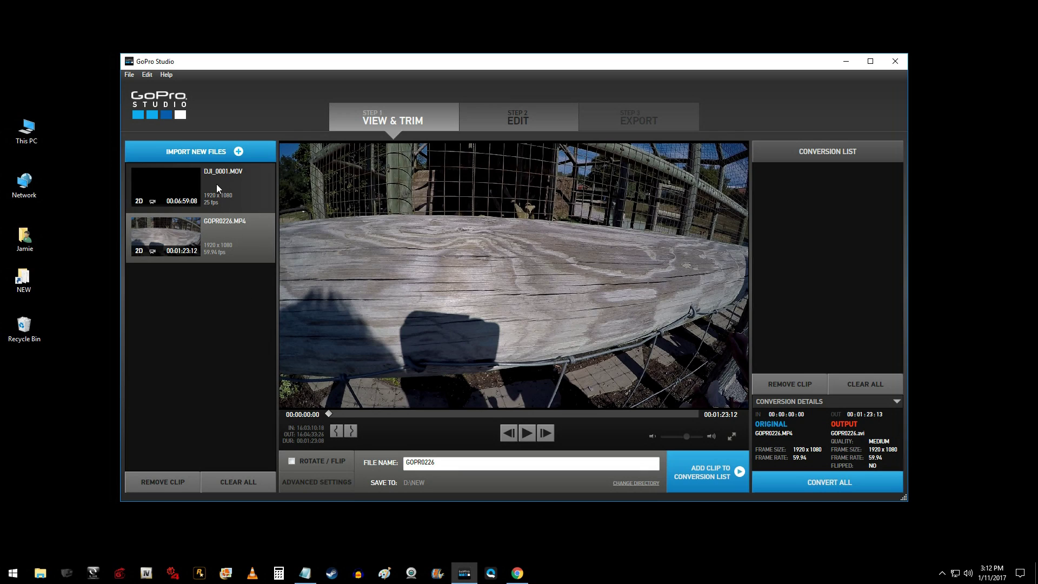
# - Load DJI_0001.MOV into the preview, with output set to DJI_0001.avi at 1920x1080, 25 fps
pyautogui.click(230, 188)
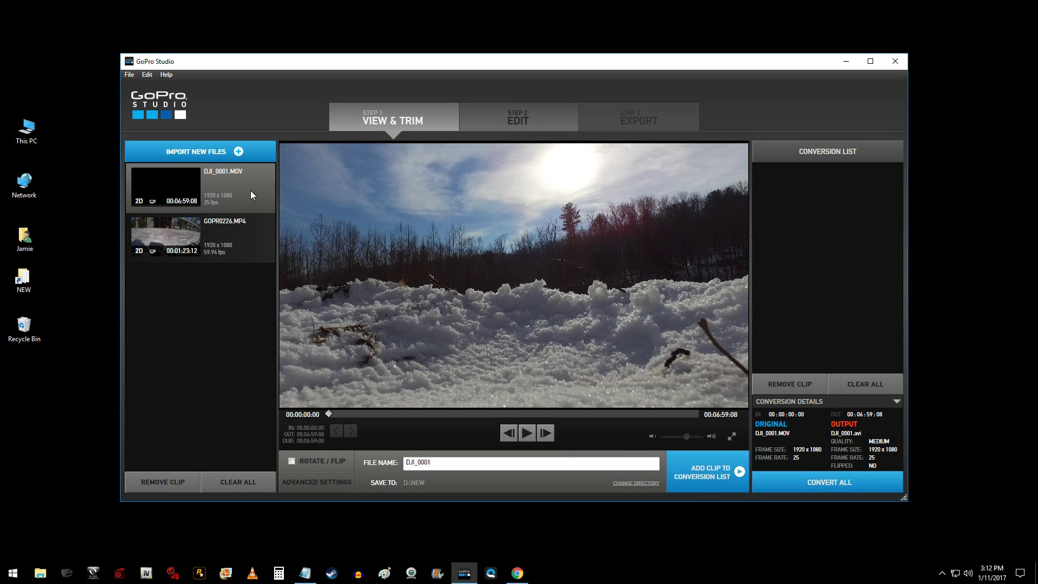
# - Convert DJI_0001.MOV to AVI and proceed to the Edit step
pyautogui.click(708, 473)
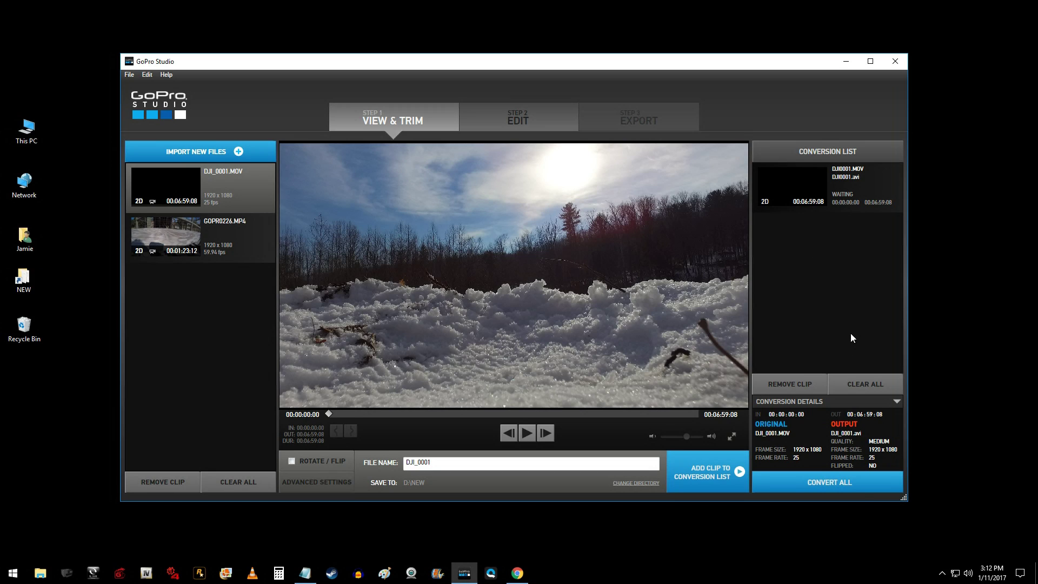
pyautogui.click(838, 486)
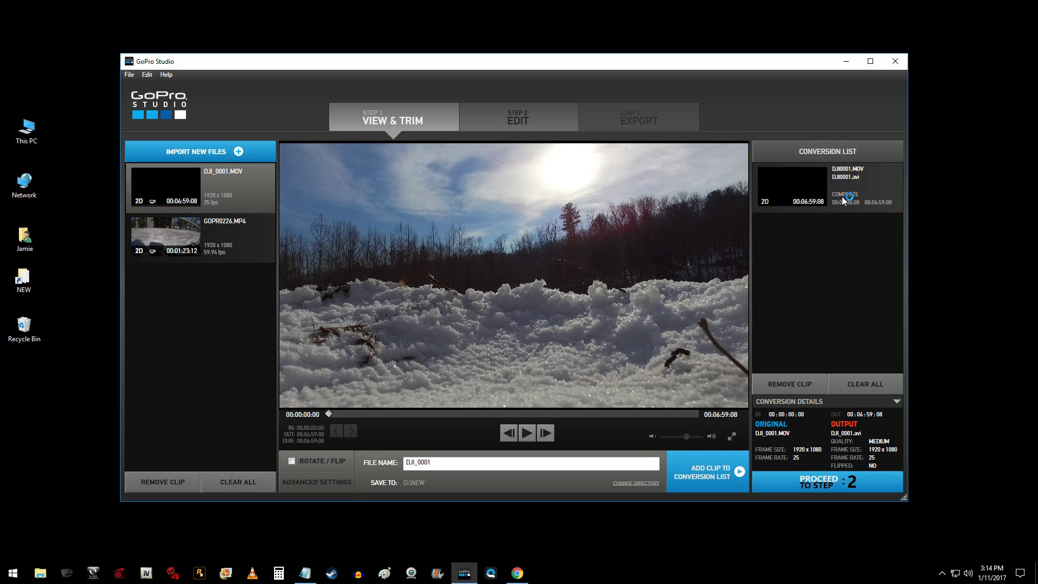
pyautogui.click(833, 482)
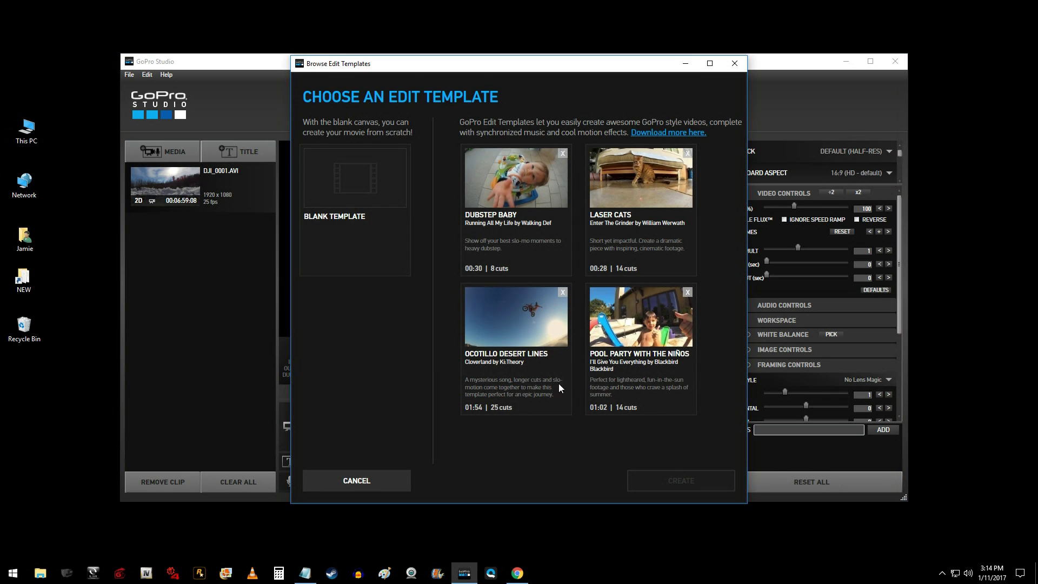
# - Skip the edit template and load DJI_0001.AVI from the media bin
pyautogui.click(375, 479)
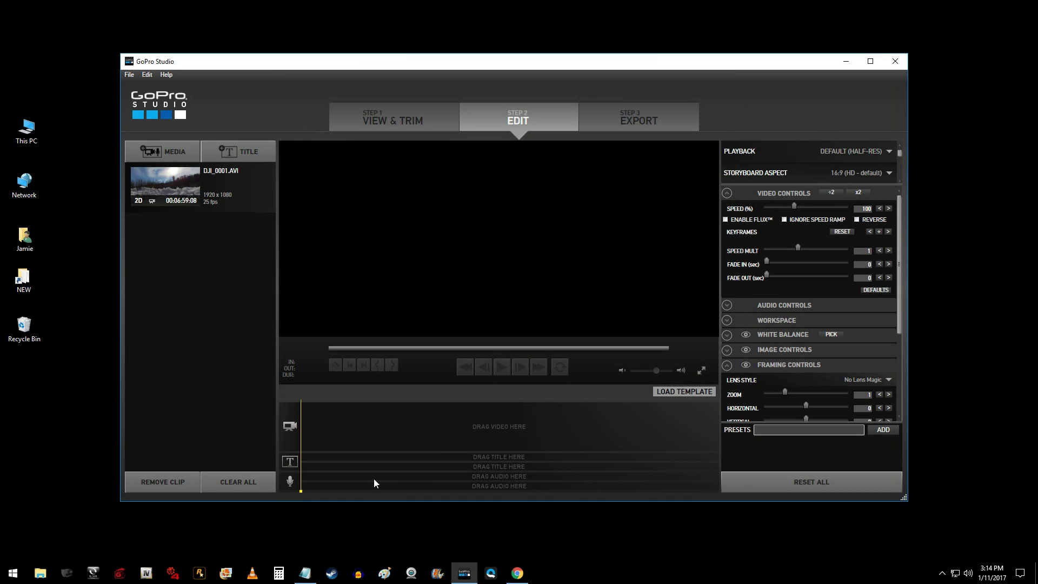
pyautogui.click(180, 182)
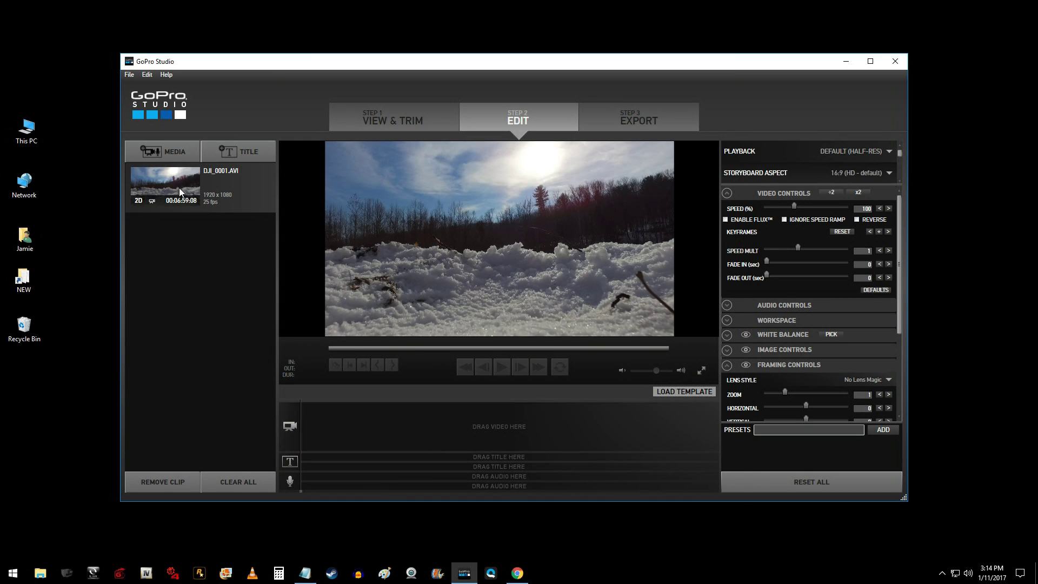
pyautogui.moveTo(171, 186); pyautogui.dragTo(350, 457)
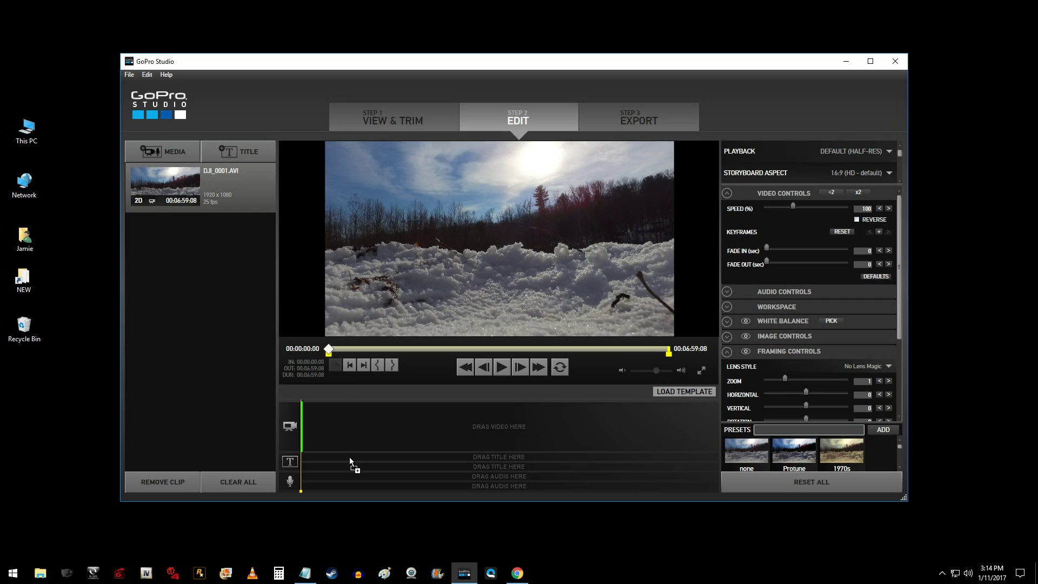
# - Drop DJI_0001.AVI at the start of the video track and nudge the window right
pyautogui.moveTo(344, 433); pyautogui.dragTo(345, 432)
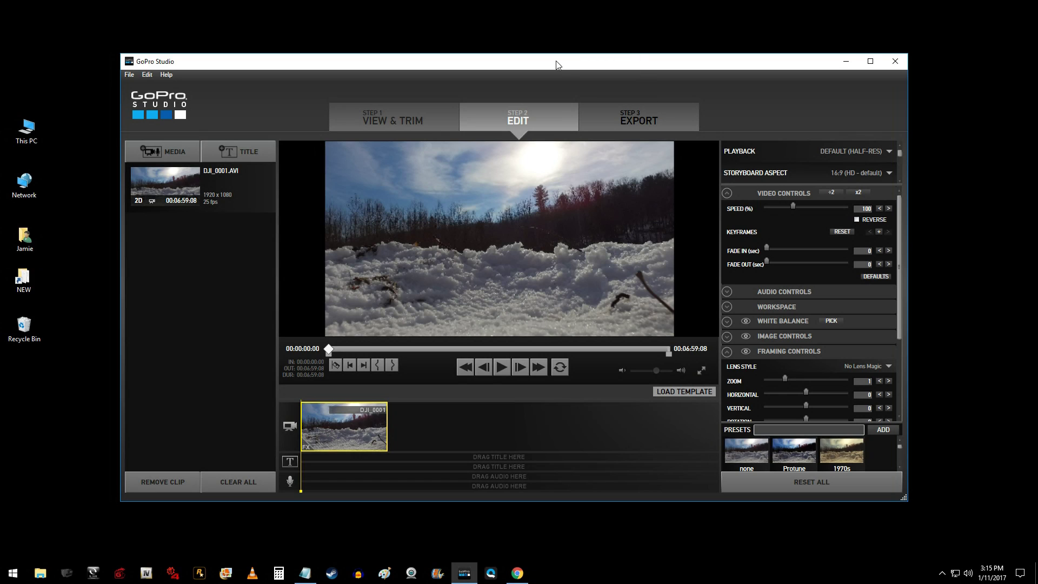
pyautogui.moveTo(554, 63); pyautogui.dragTo(566, 68)
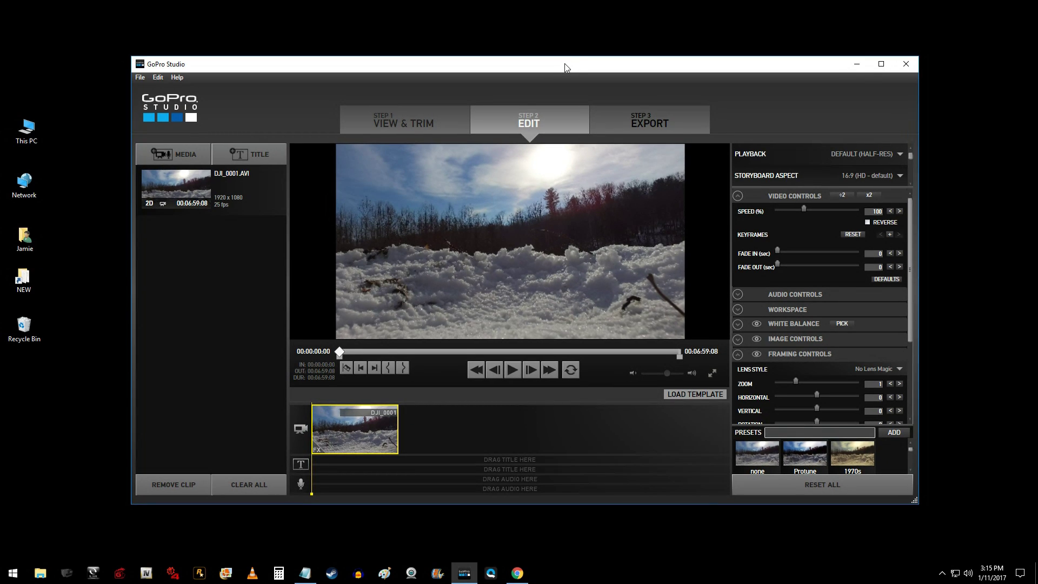